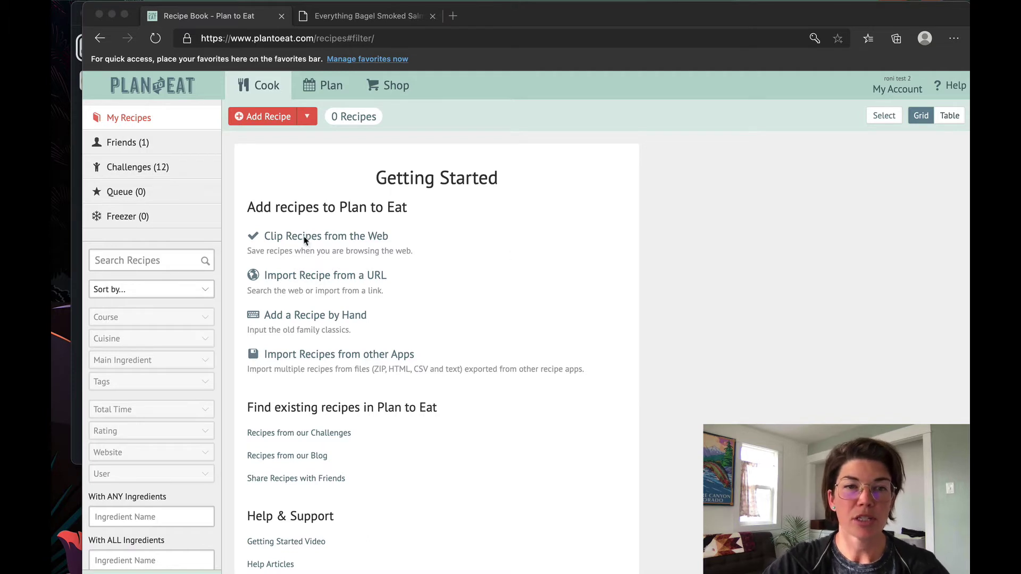
Open the instructions for clipping recipes from the web and install the Add to PTE bookmark on the favorites bar.
left_click(431, 248)
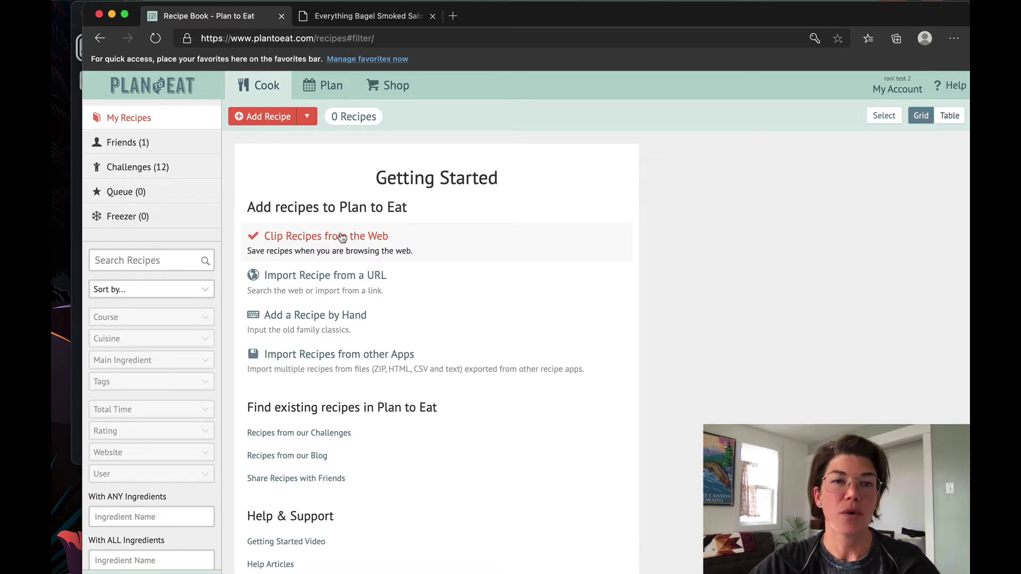
left_click(322, 238)
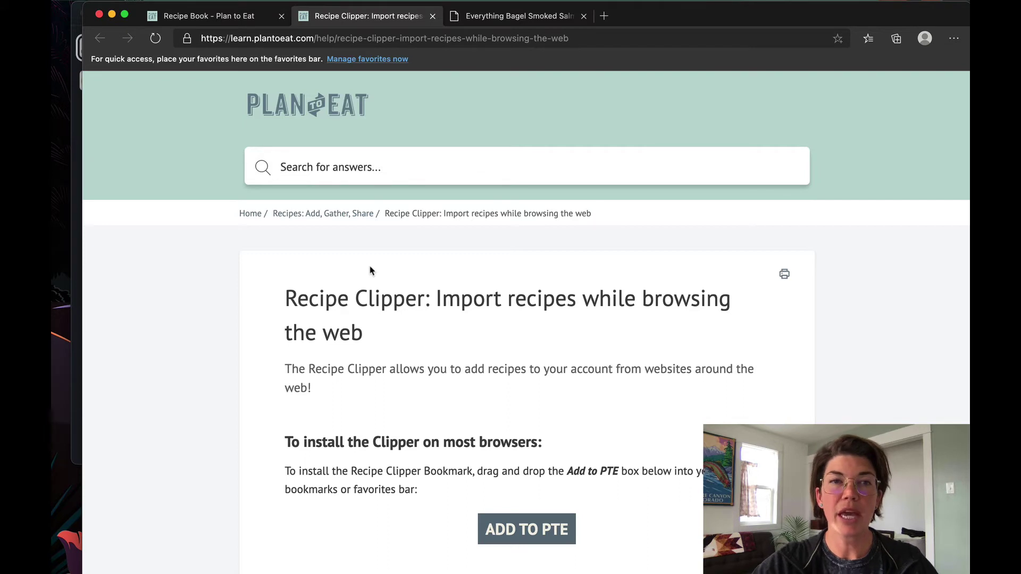
scroll(370, 271, "down", 3)
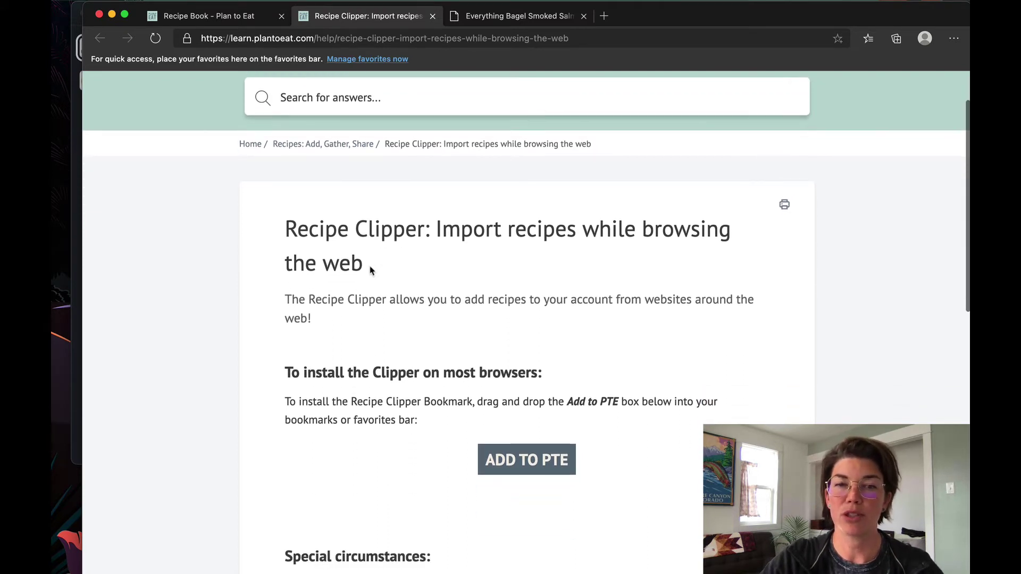
scroll(370, 271, "down", 3)
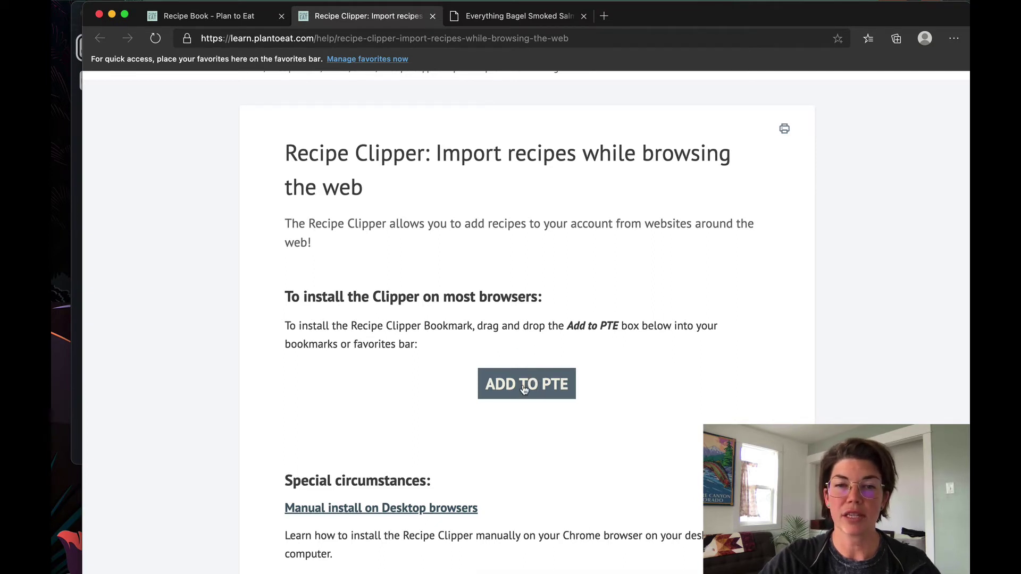
left_click_drag(531, 384, 461, 58)
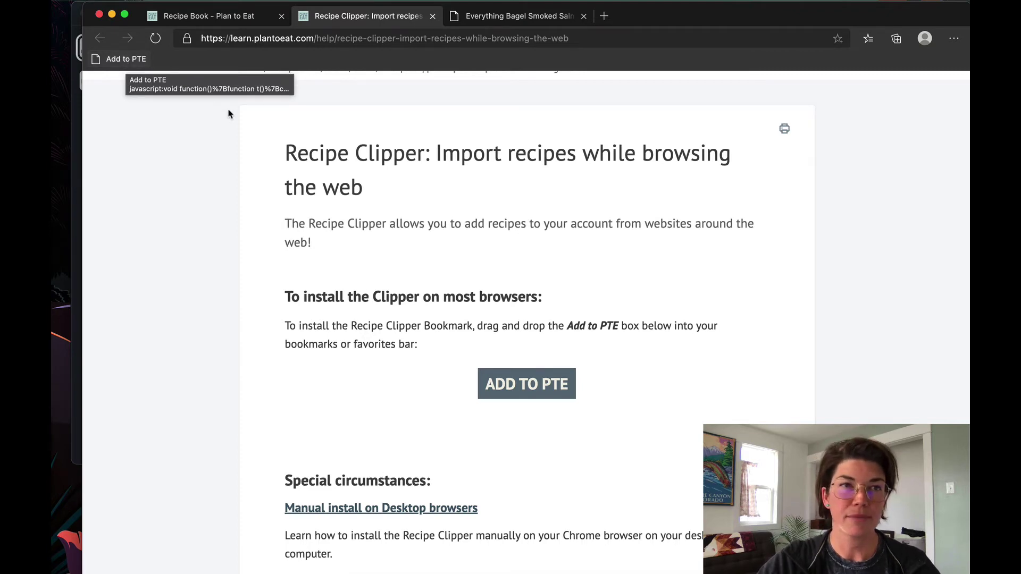
Clip the Everything Bagel Smoked Salmon Toasts recipe from its web page, review the draft's fields, and save it.
left_click(484, 21)
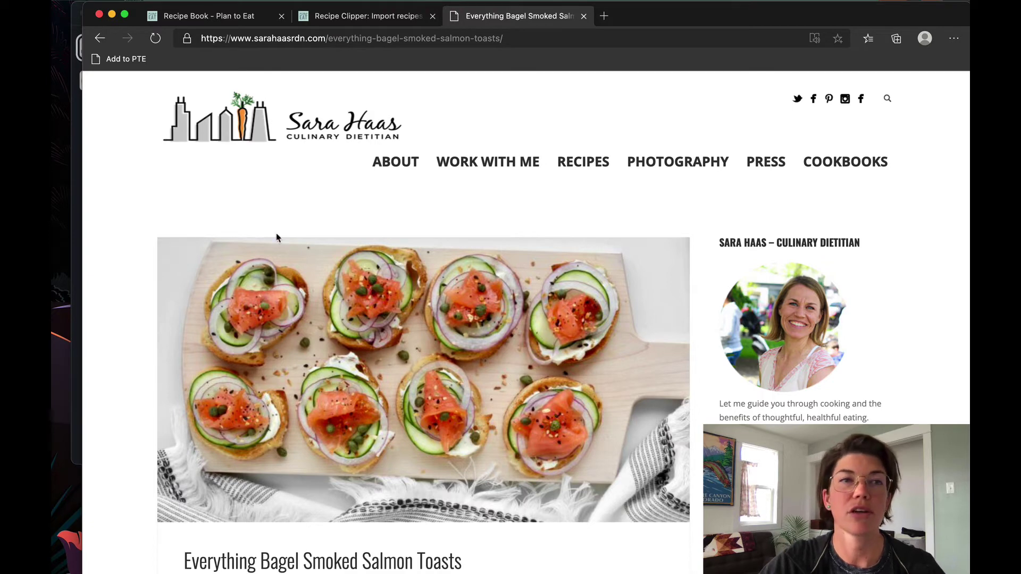
left_click(126, 59)
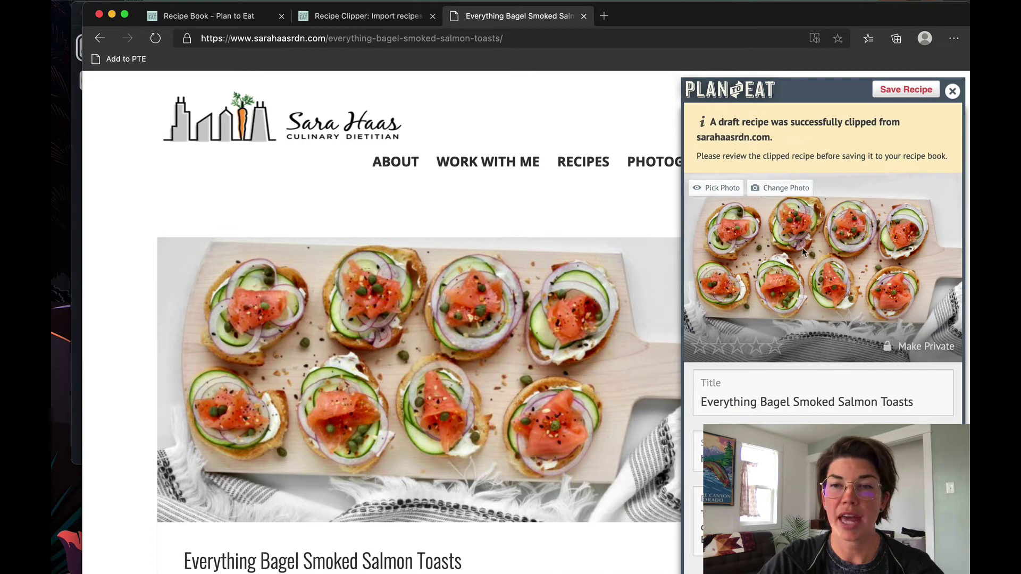
scroll(802, 248, "down", 5)
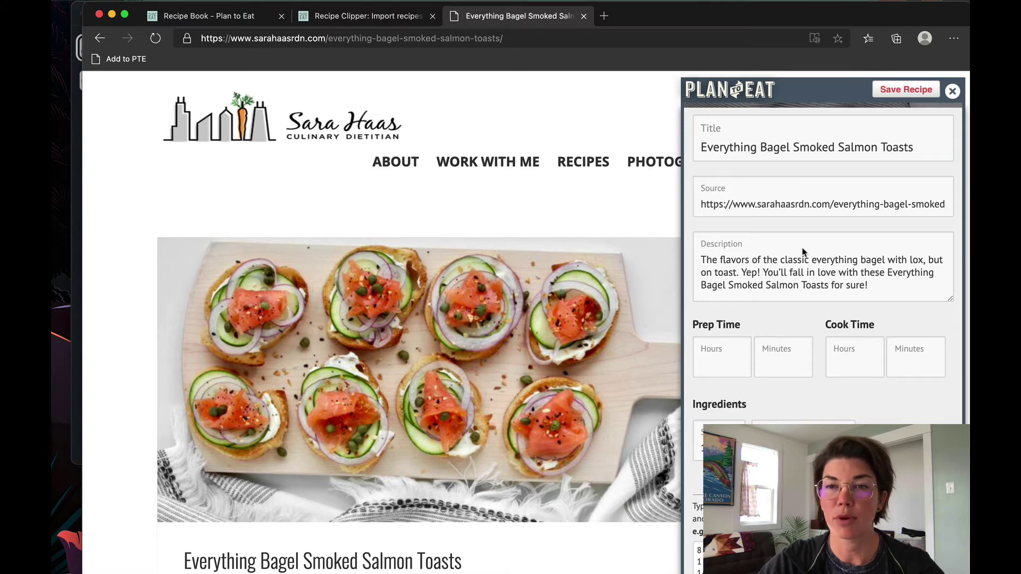
scroll(802, 249, "down", 5)
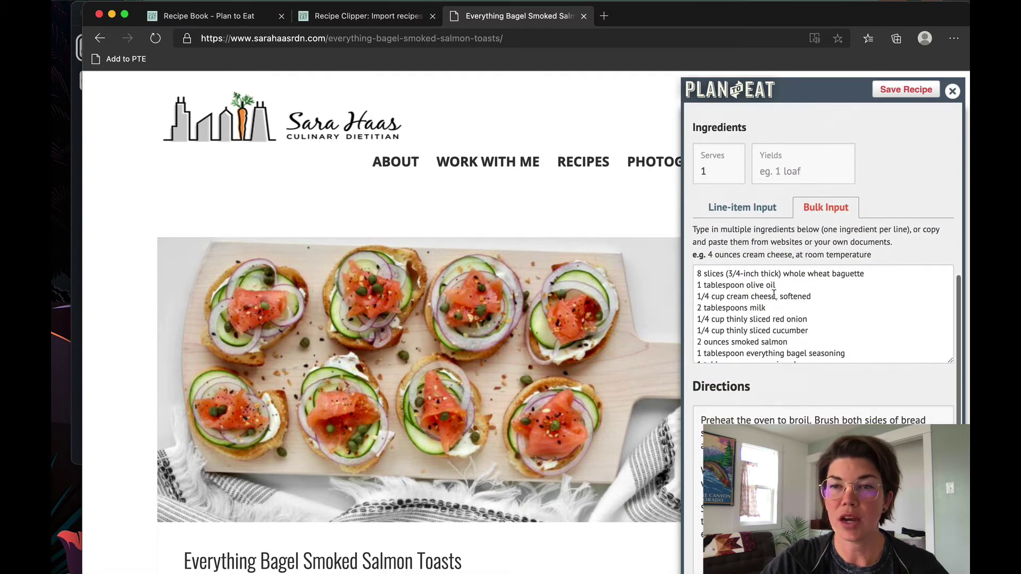
left_click(774, 295)
scroll(774, 295, "down", 1)
key("Tab")
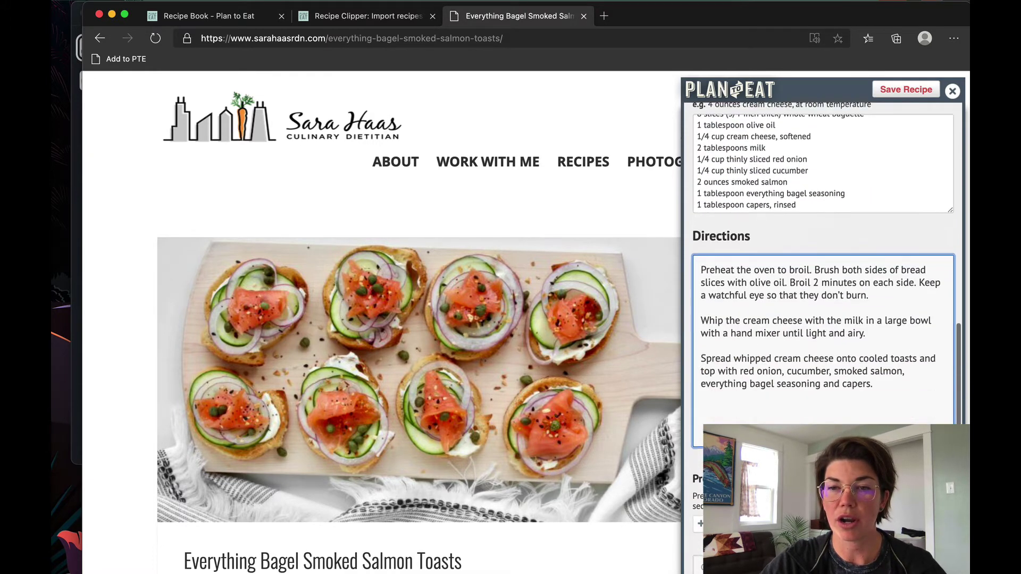
scroll(726, 402, "down", 3)
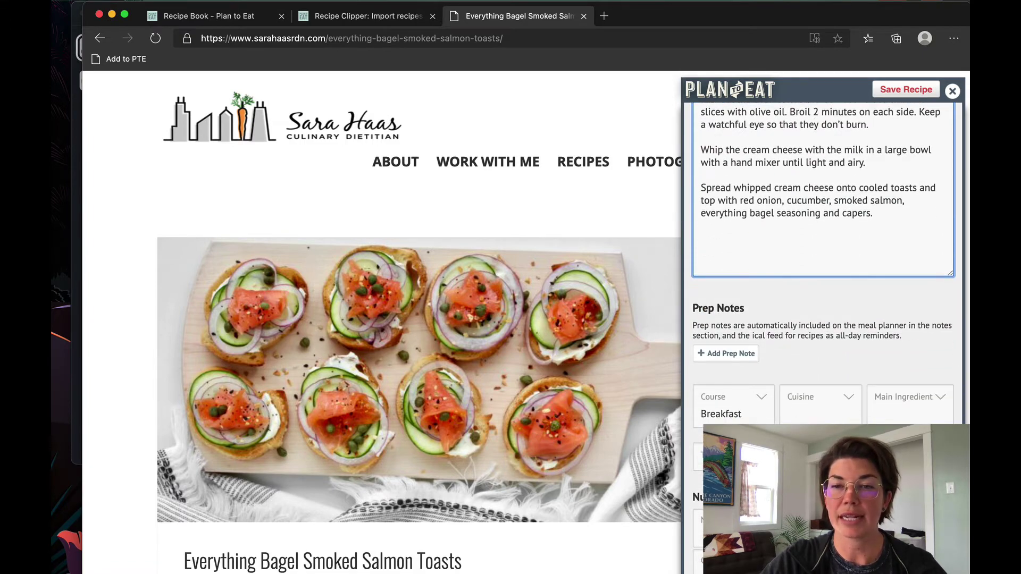
scroll(822, 266, "down", 2)
scroll(822, 266, "up", 10)
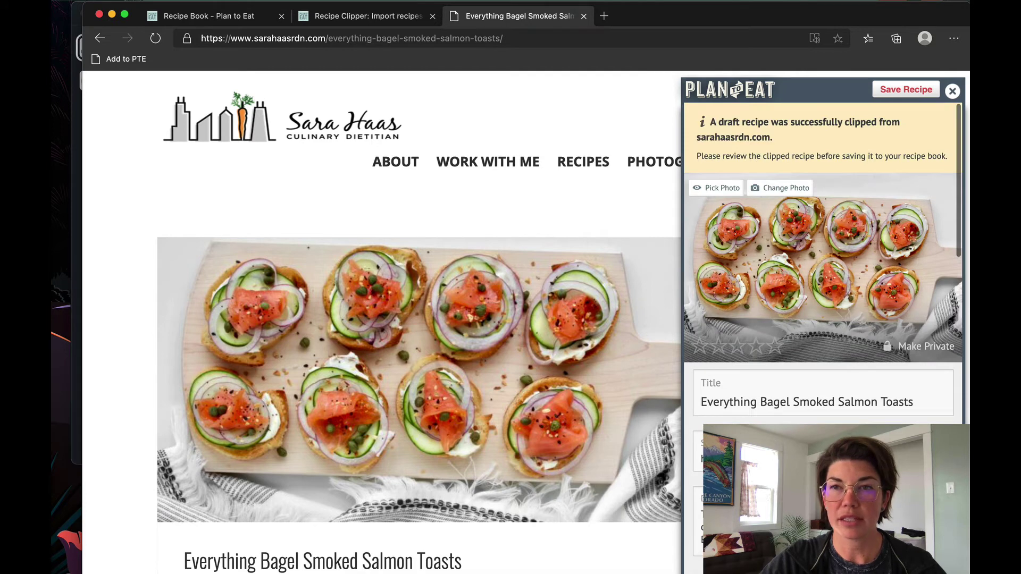
left_click(894, 91)
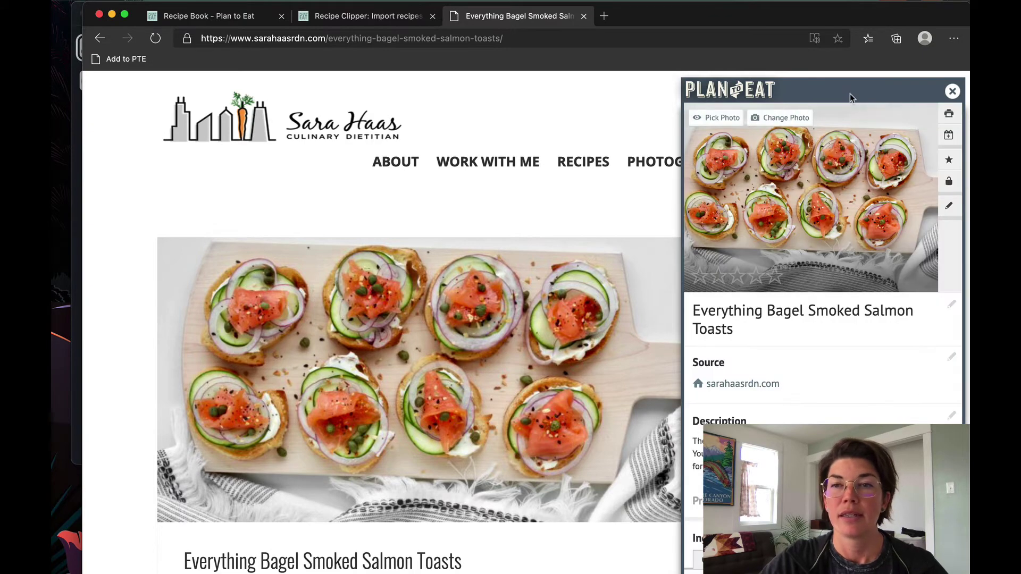
From the recipe book, add Everything Bagel Smoked Salmon Toasts to the planner for lunch on January 7, 2021.
left_click(229, 19)
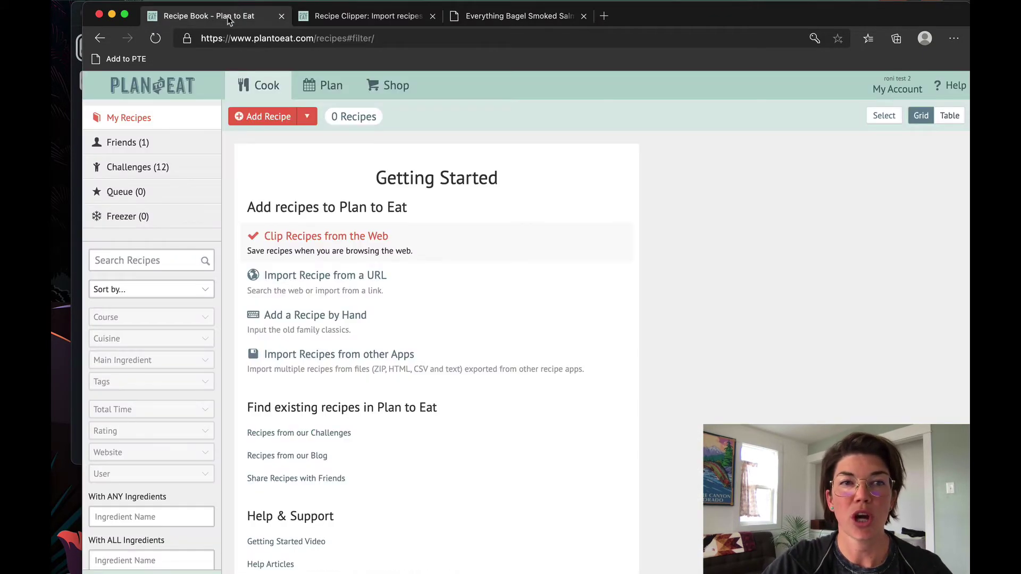
left_click(240, 78)
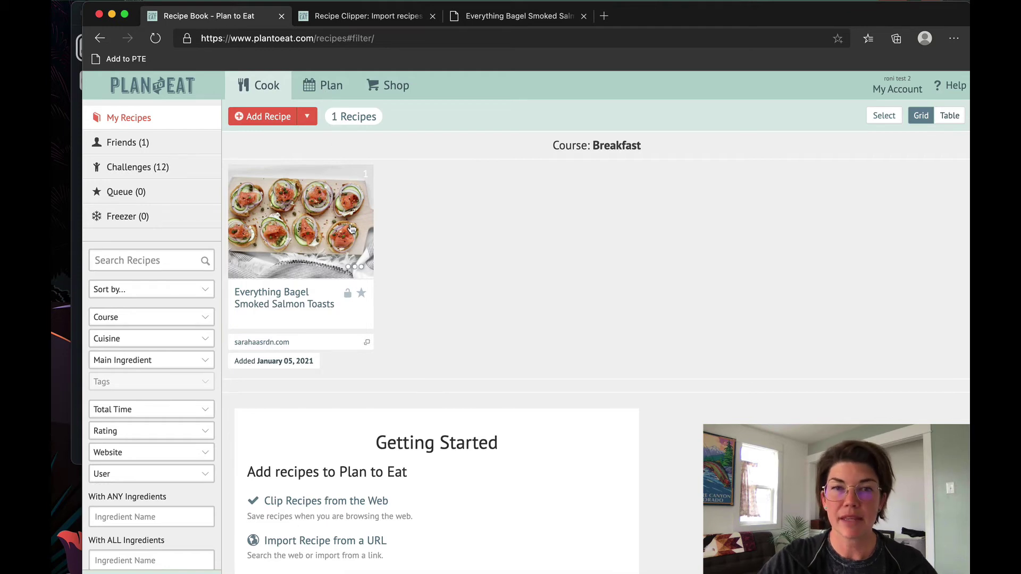
left_click(360, 271)
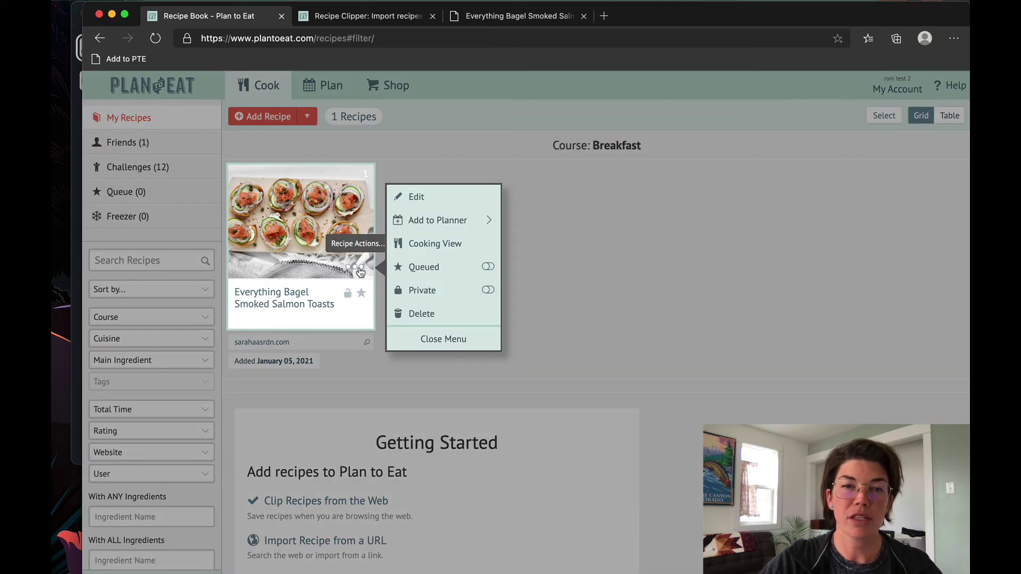
left_click(466, 229)
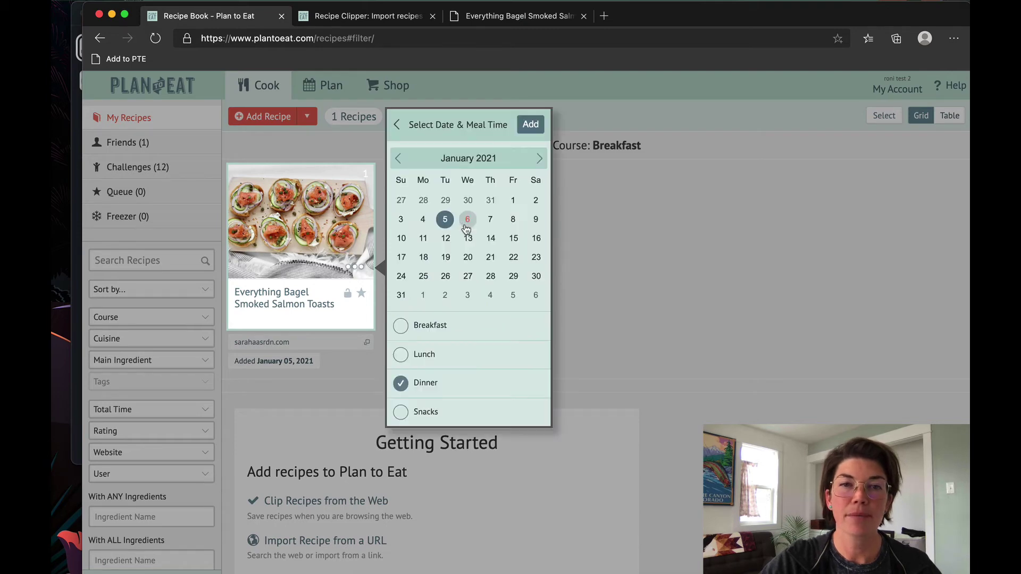
left_click(493, 225)
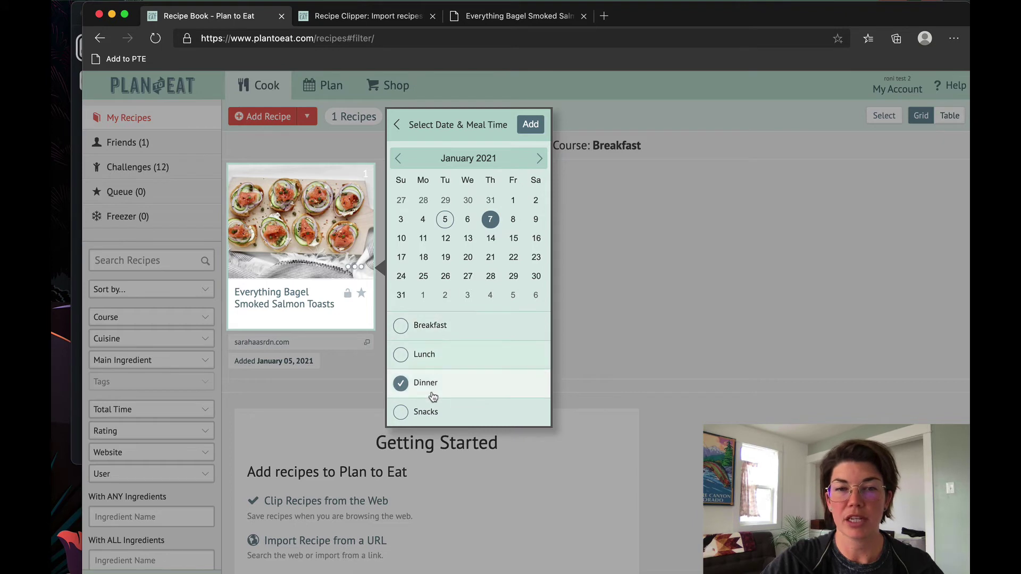
left_click(432, 361)
left_click(530, 124)
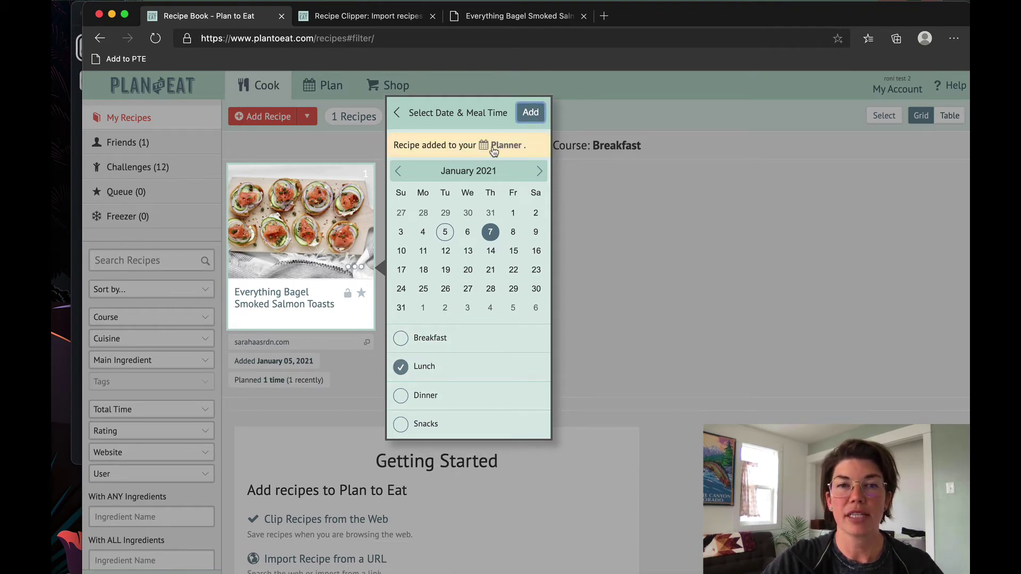
left_click(601, 242)
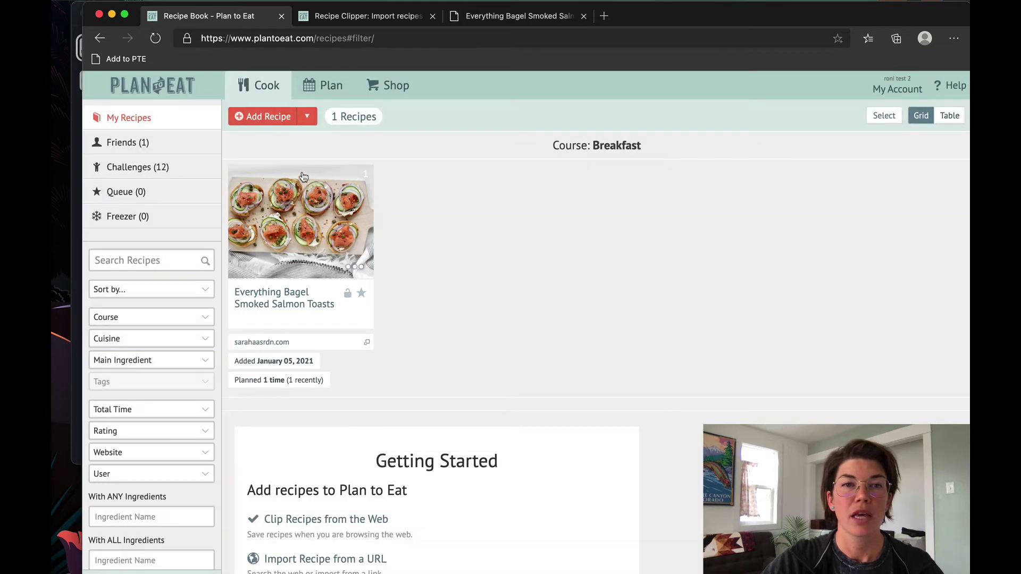
In the meal planner, place the salmon toasts recipe on lunch for Sunday, January 10, and expand the recipe filters.
left_click(327, 86)
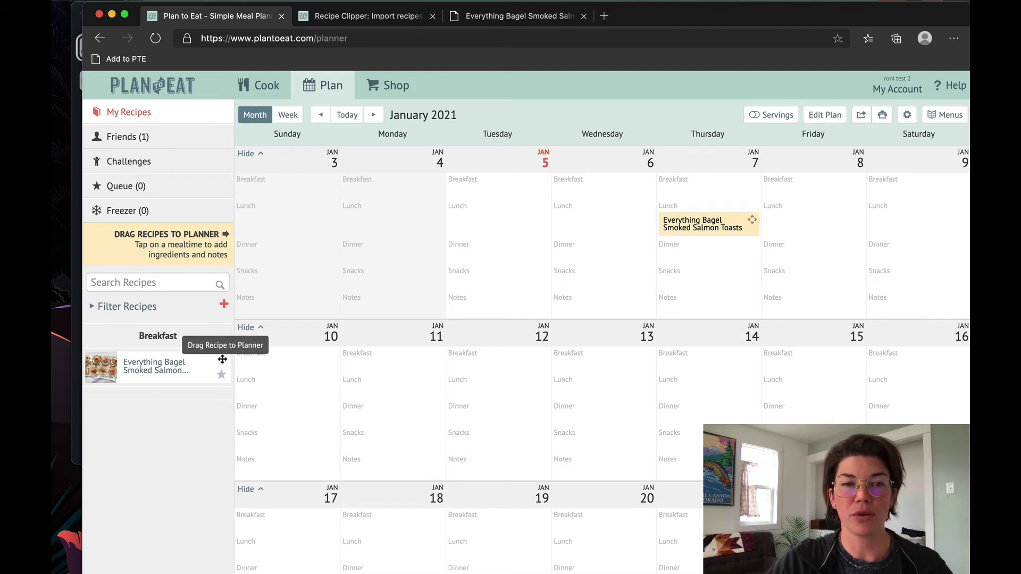
left_click_drag(222, 359, 325, 384)
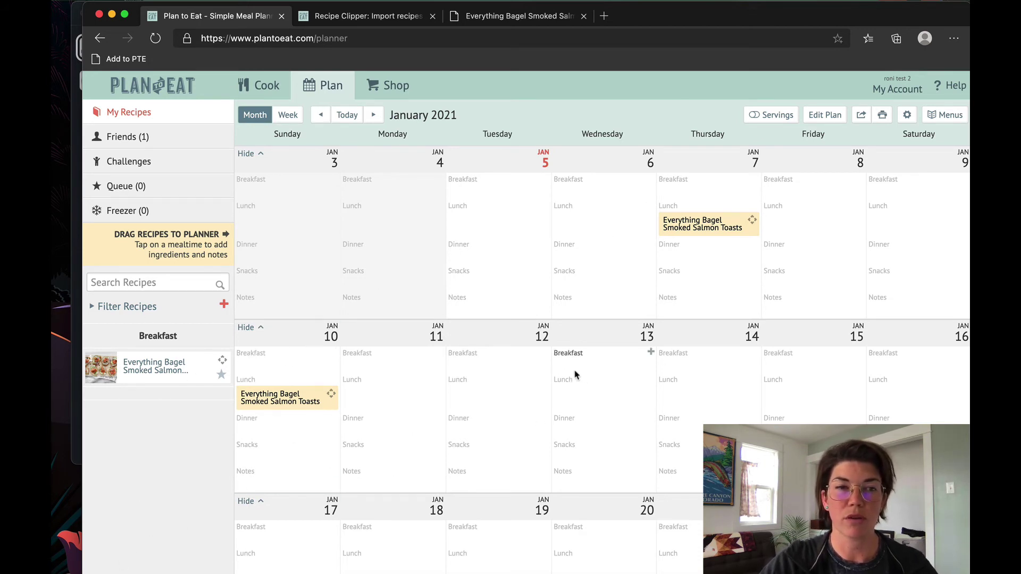
left_click(124, 307)
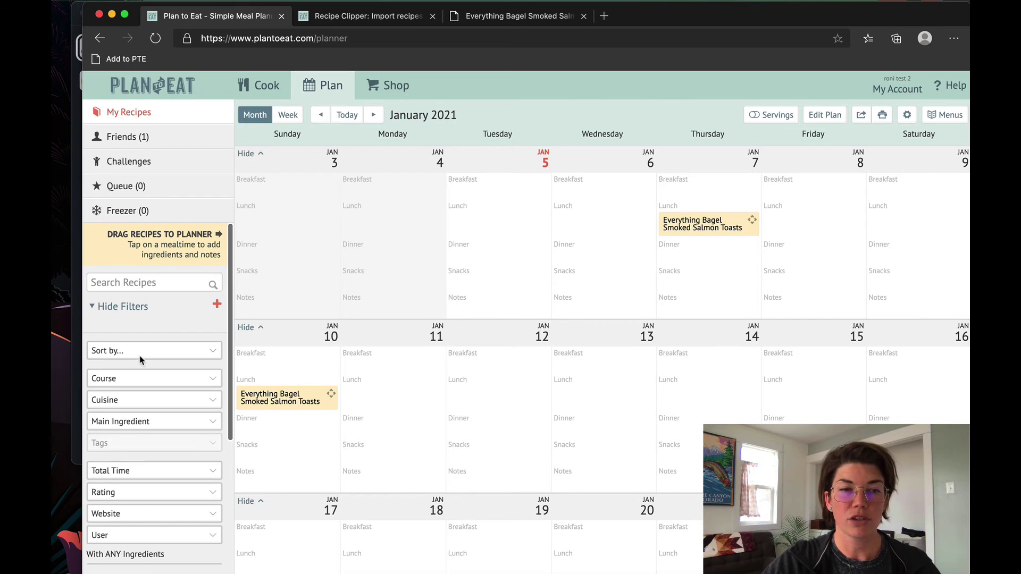
scroll(139, 362, "down", 5)
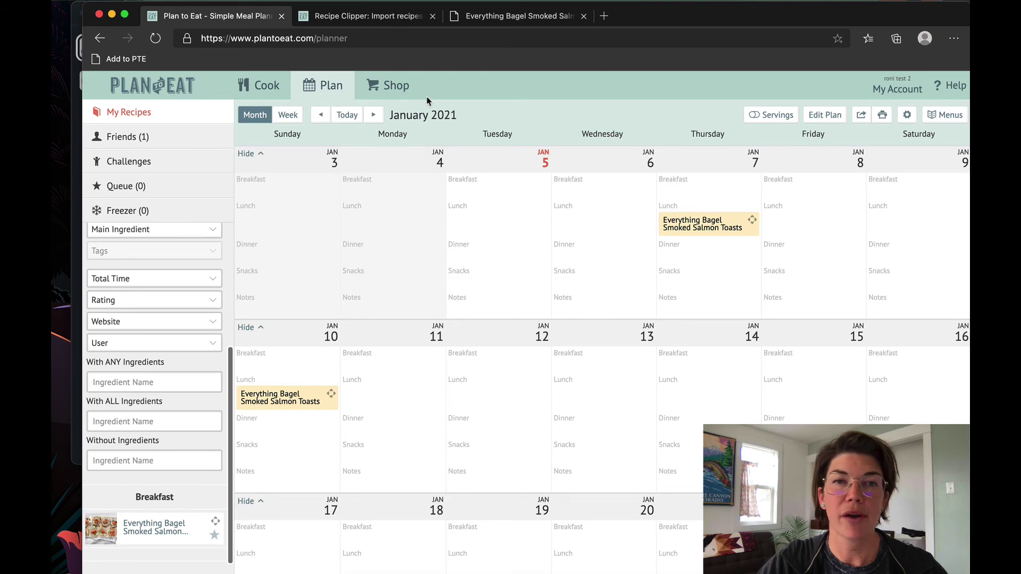
Limit the shopping list to a custom planner date range from January 6 to January 8, 2021.
left_click(396, 96)
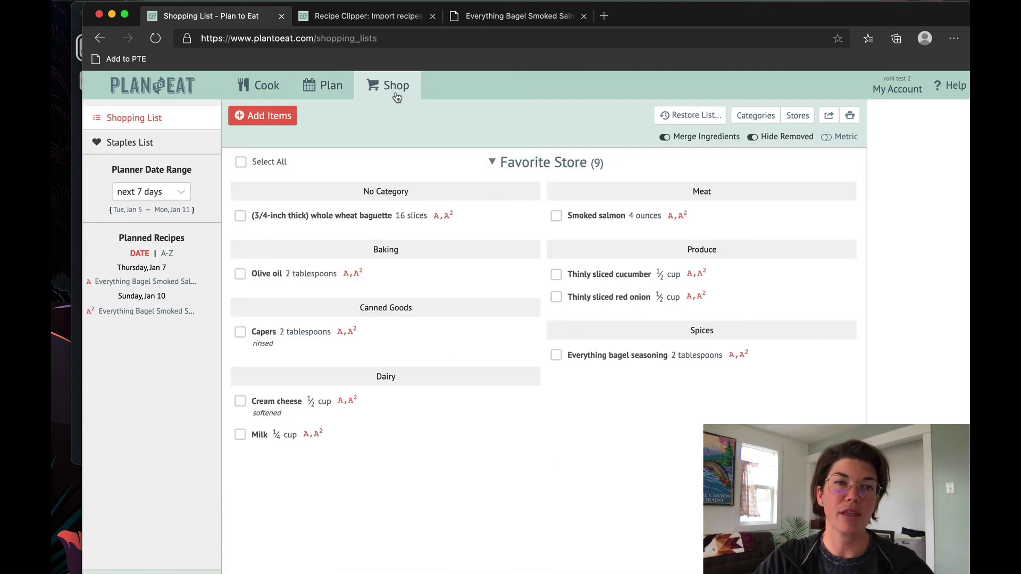
left_click(179, 193)
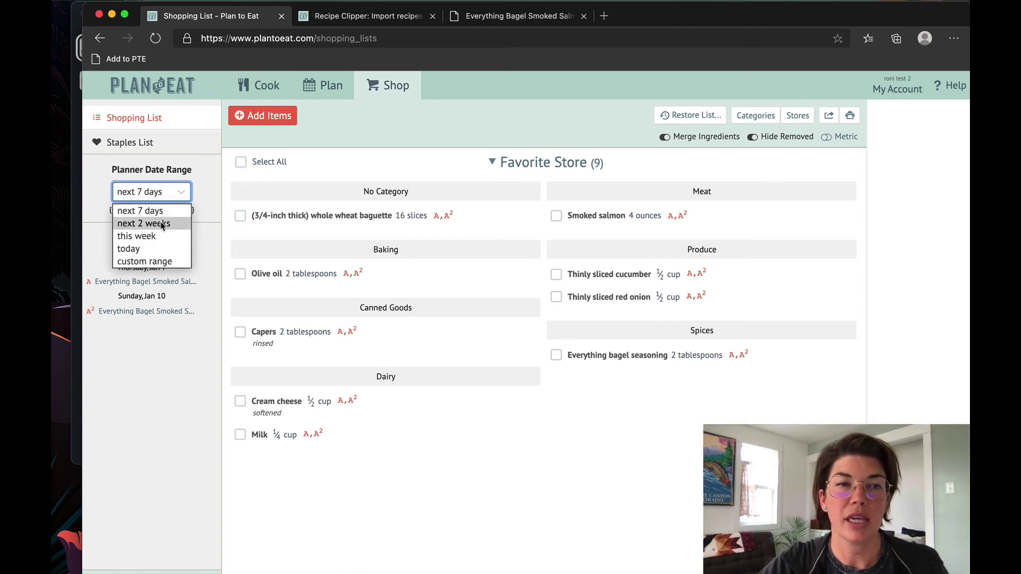
left_click(159, 261)
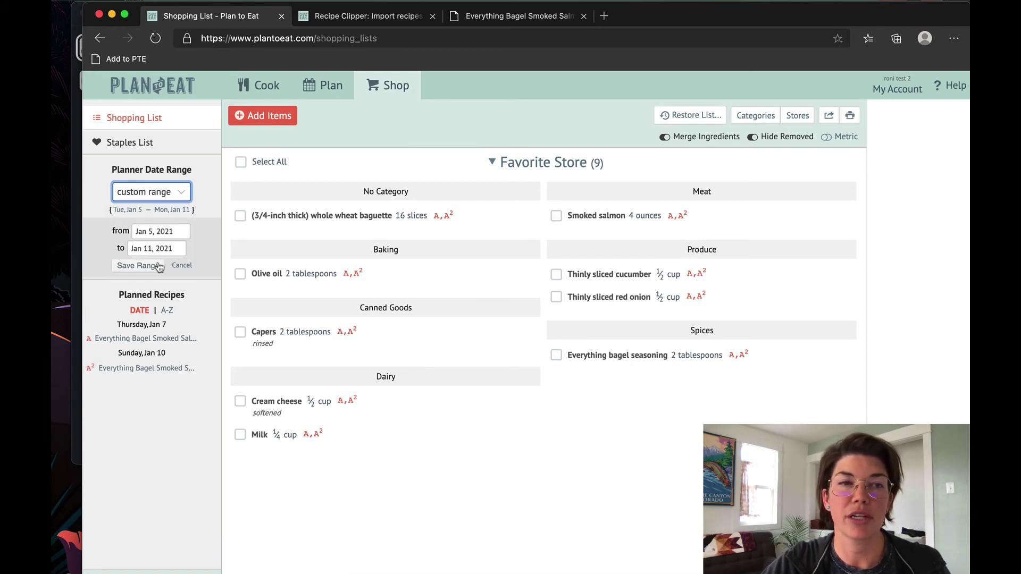
left_click(161, 229)
left_click(203, 308)
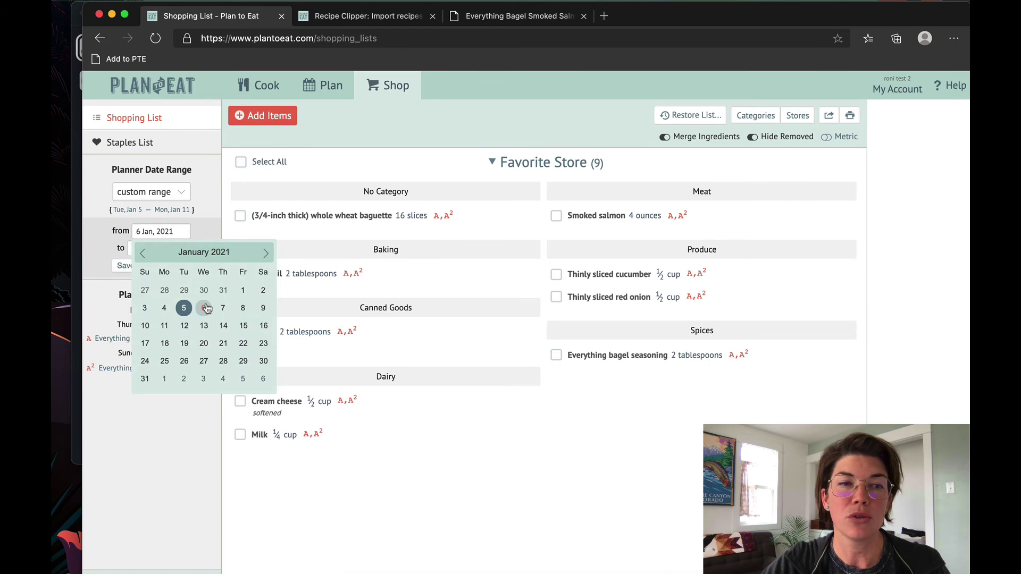
left_click(161, 252)
left_click(240, 325)
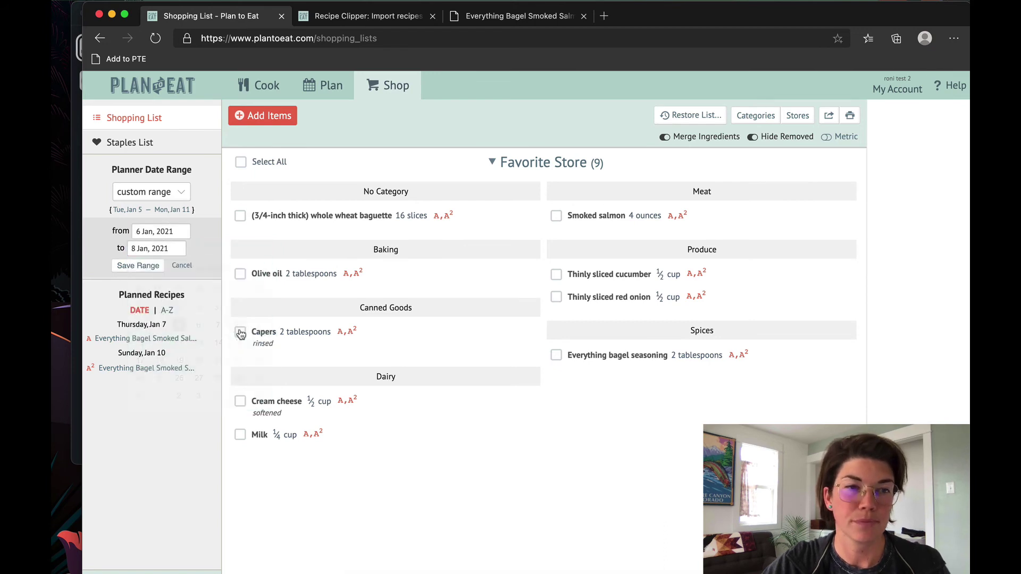
left_click(143, 265)
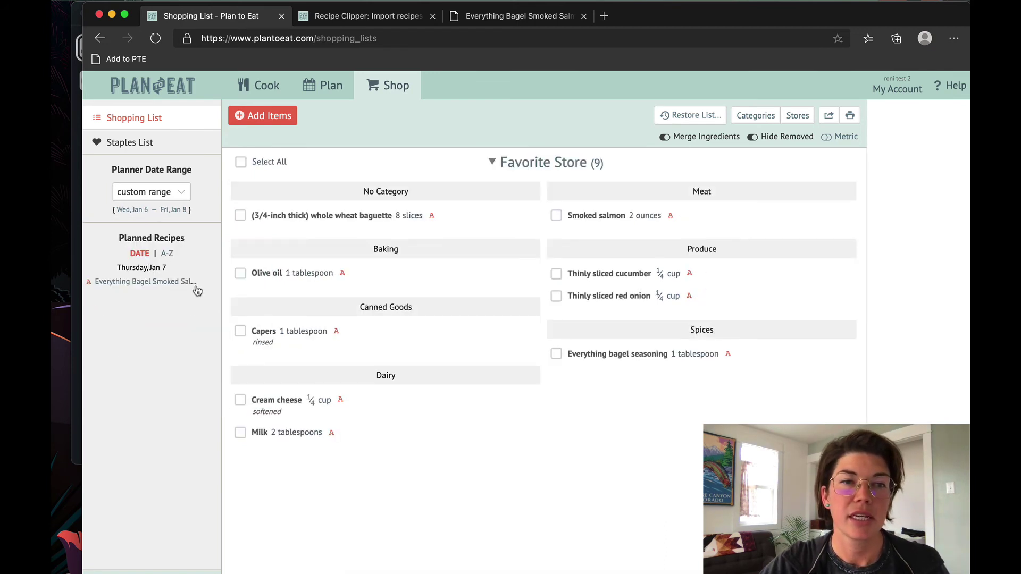
Shorten the baguette item's title to "whole wheat baguette" and assign it to the Bakery category on the shopping list.
mouse_move(133, 283)
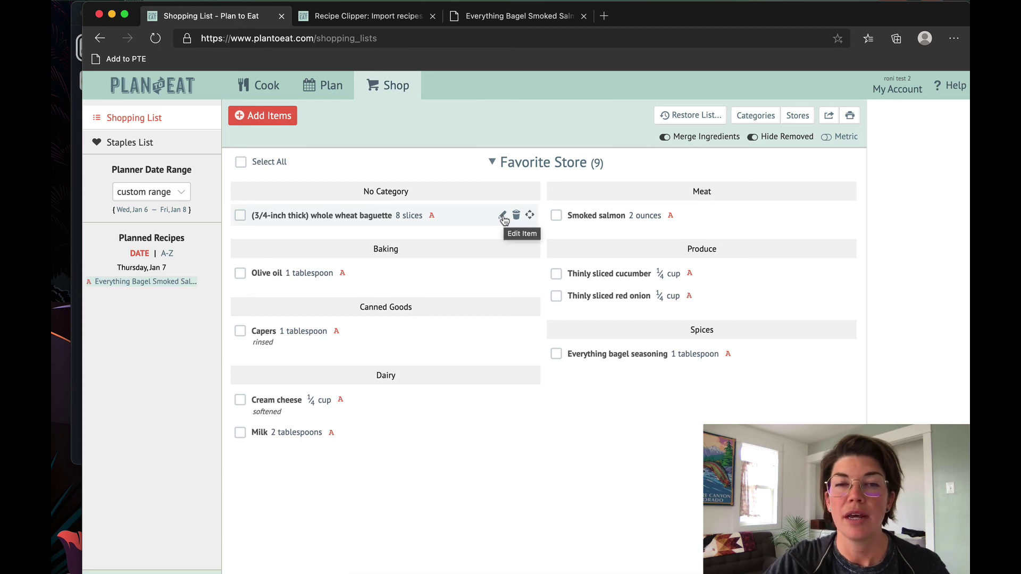
left_click(503, 215)
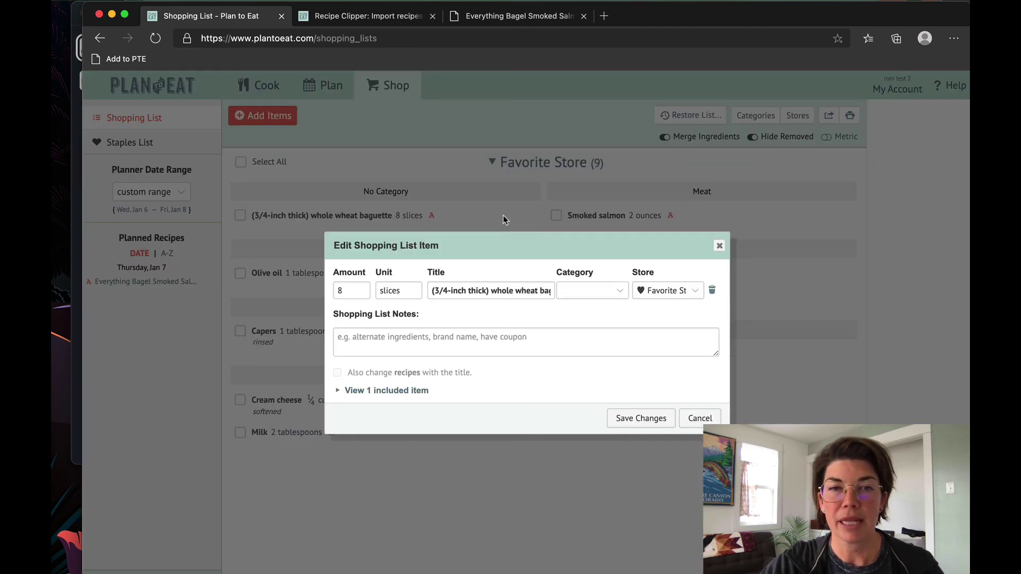
left_click_drag(492, 290, 429, 290)
key("BackSpace")
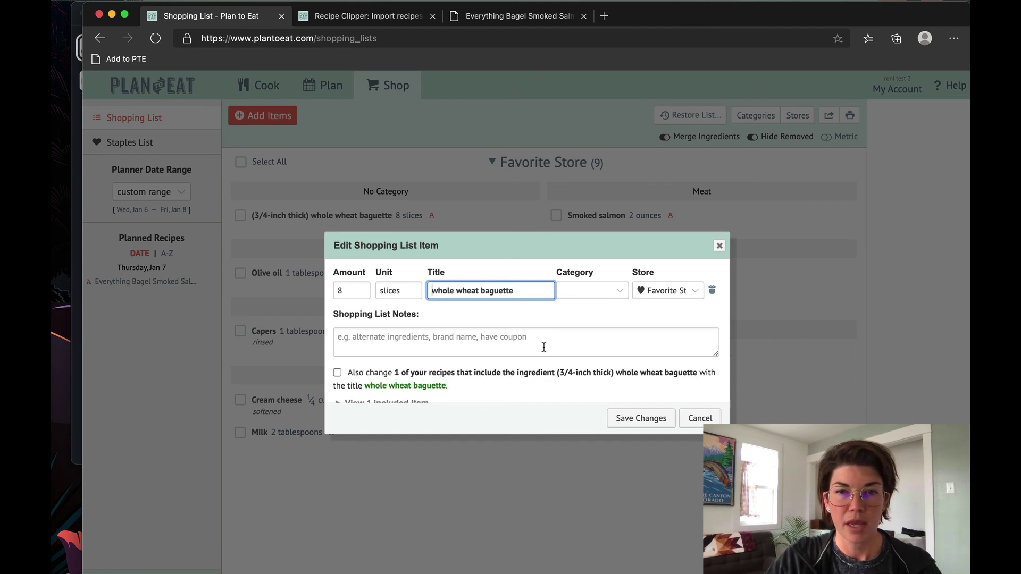
left_click(606, 294)
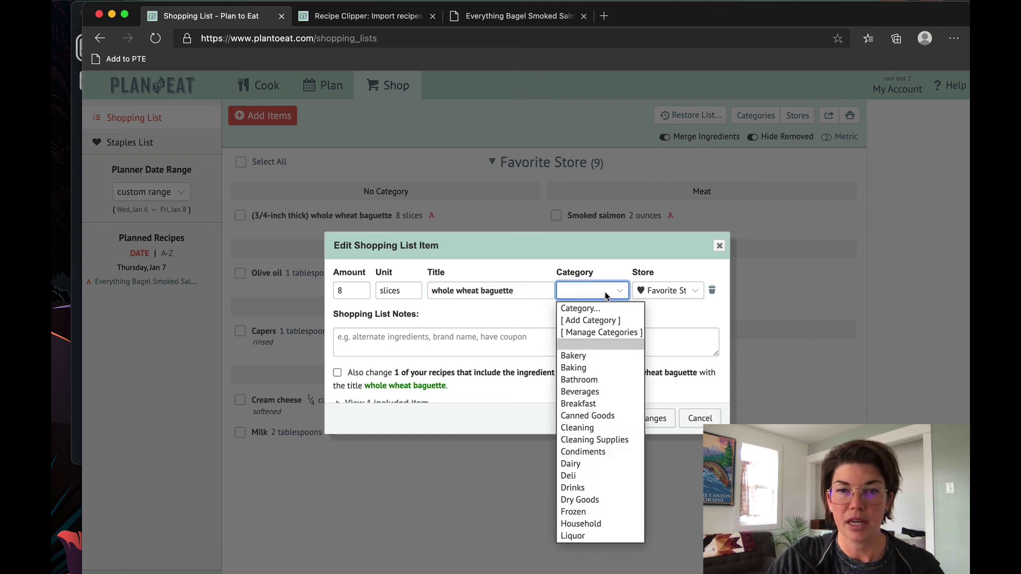
left_click(593, 355)
left_click(629, 420)
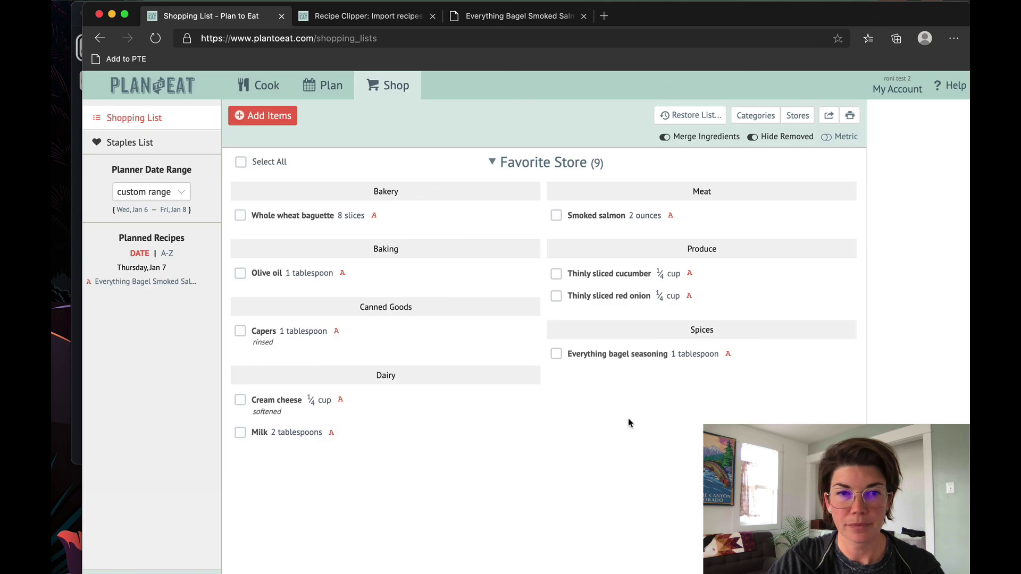